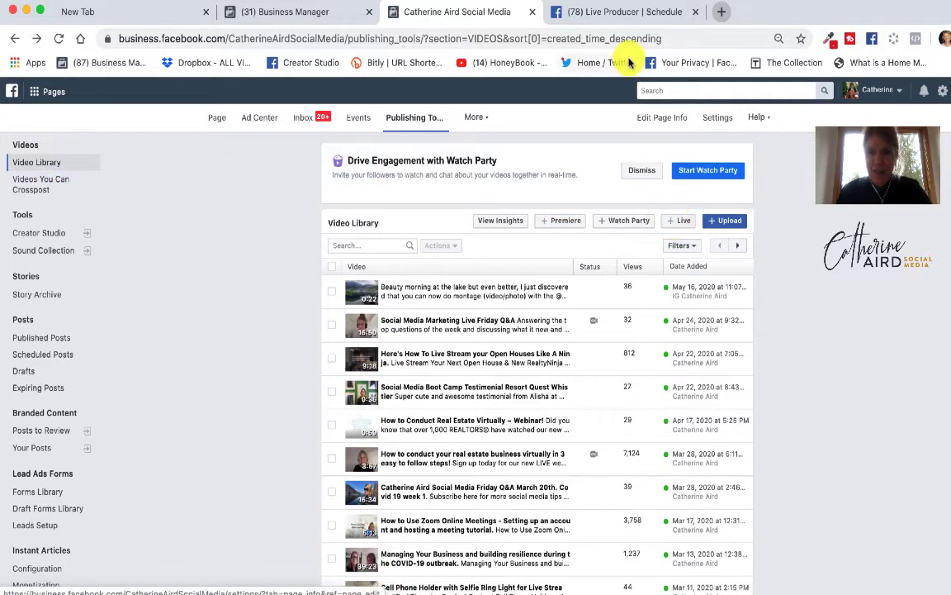
# - Switch to the Live Producer scheduling page and set the live video for May 22, 2020 at 10:00 AM
pyautogui.click(577, 13)
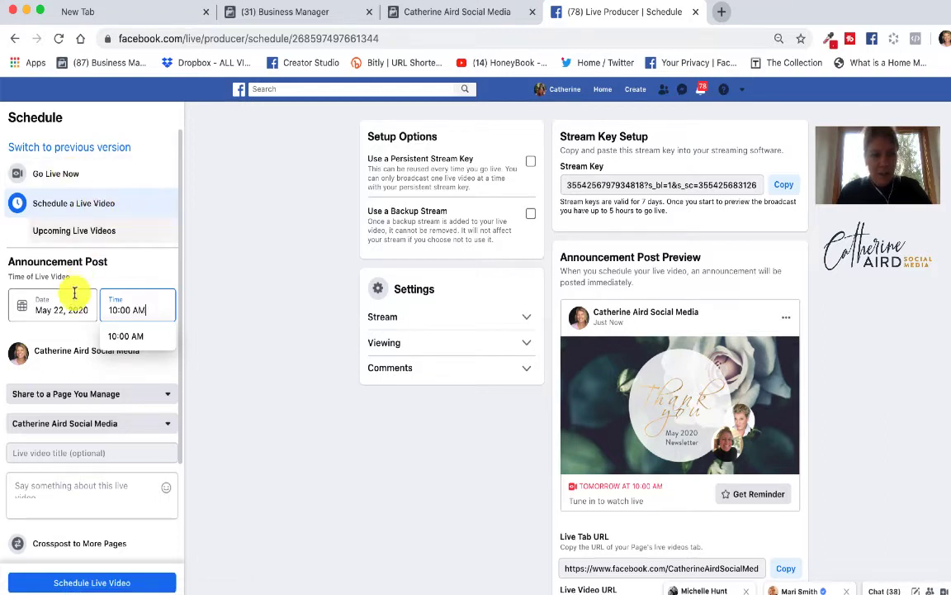
pyautogui.click(56, 327)
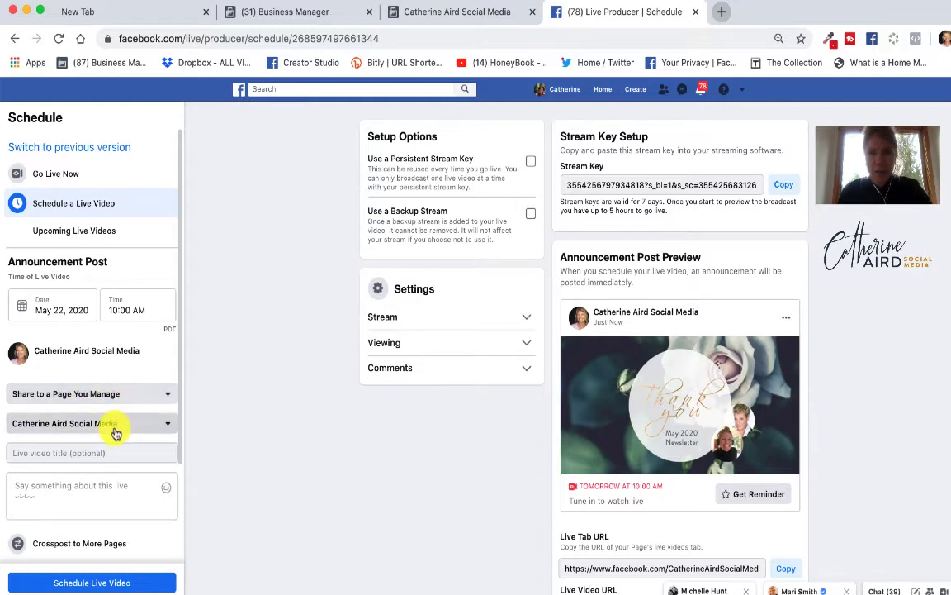
# - Title the live video "Friday Live Q&A!"
pyautogui.click(86, 453)
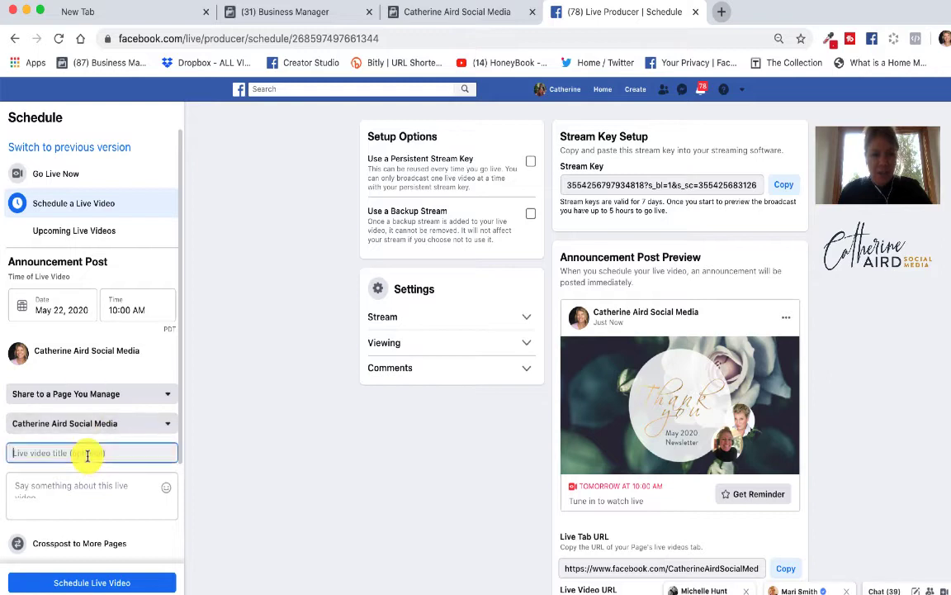
pyautogui.write('L')
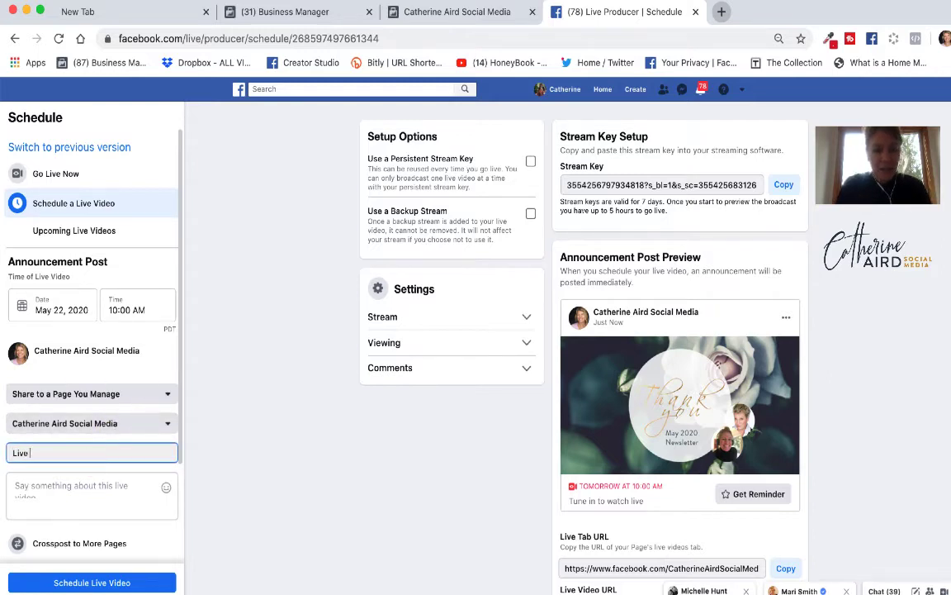
pyautogui.press('BackSpace')
pyautogui.write('Friday ')
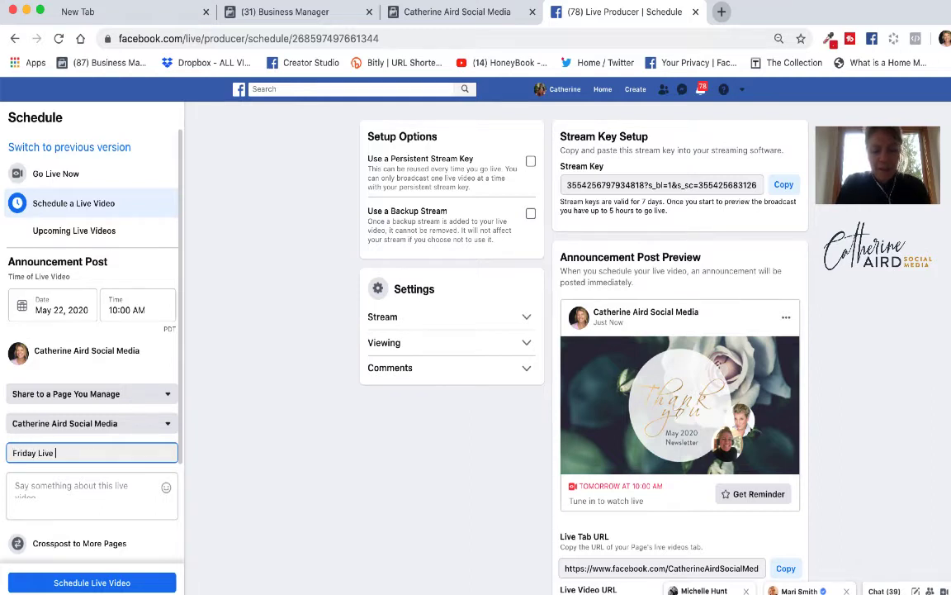
pyautogui.write('!')
# - Write the description "Answering this week's hottest questions and reviewing the latest and greatest in social media"
pyautogui.click(73, 485)
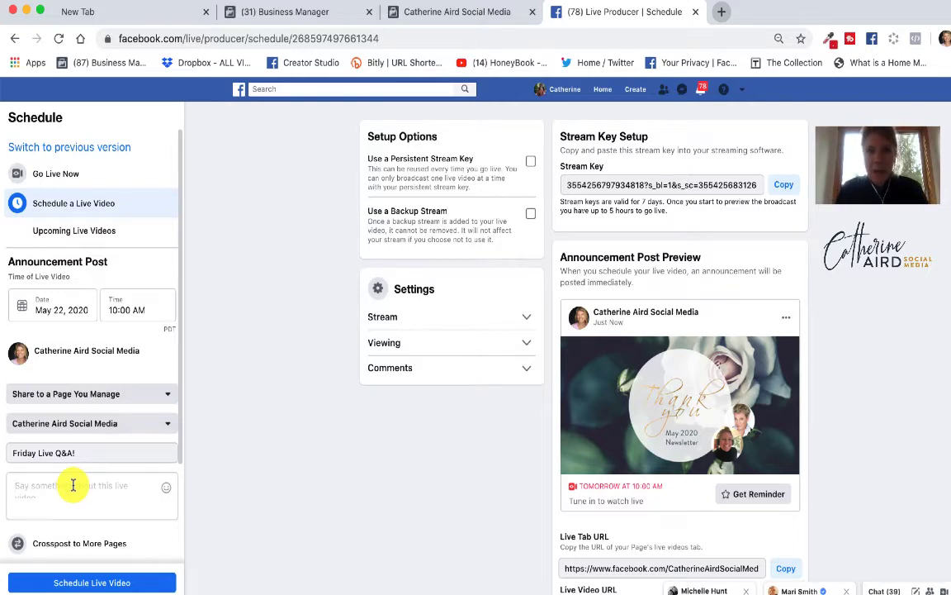
pyautogui.write('A')
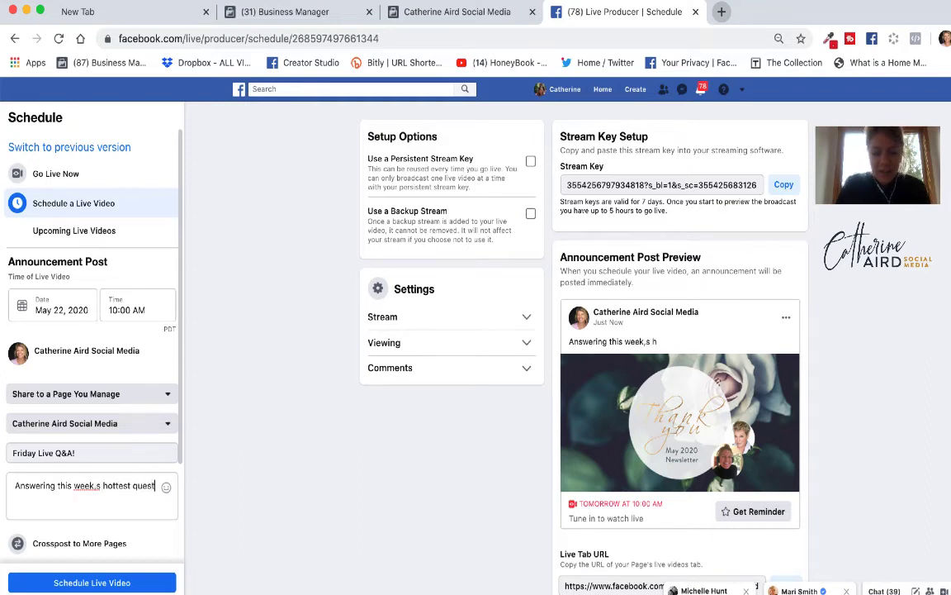
pyautogui.write('ions')
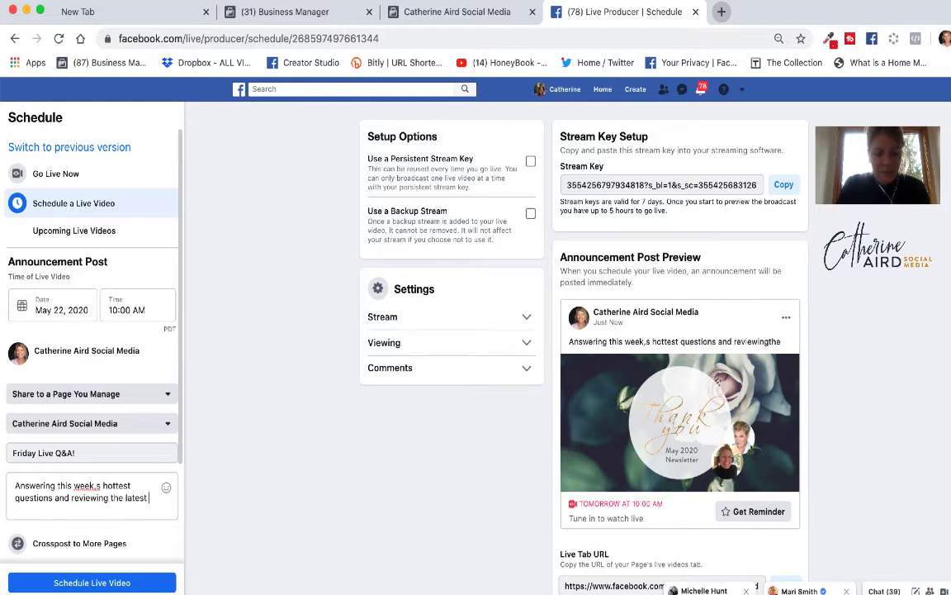
pyautogui.write('and greatest in social media')
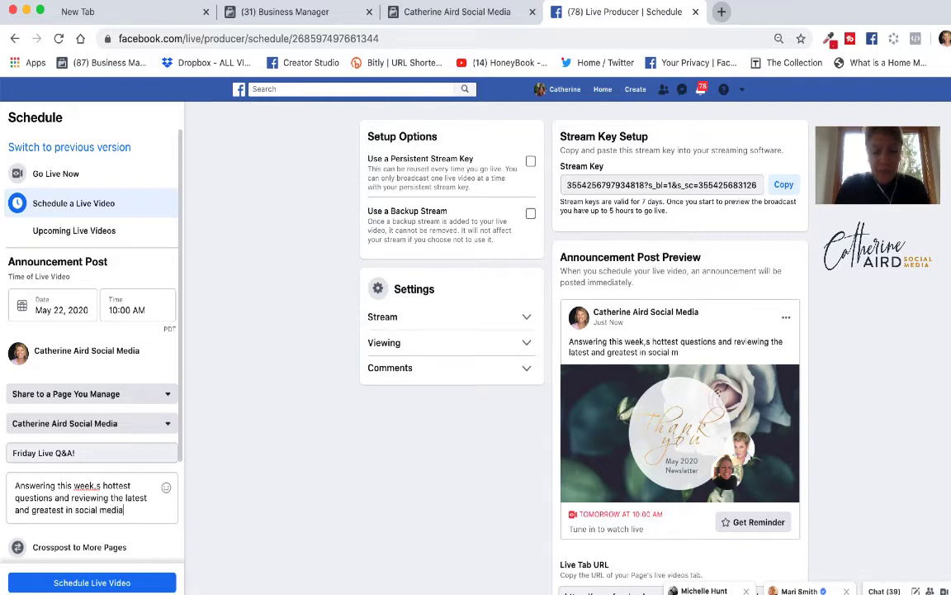
pyautogui.click(99, 486)
pyautogui.press('BackSpace')
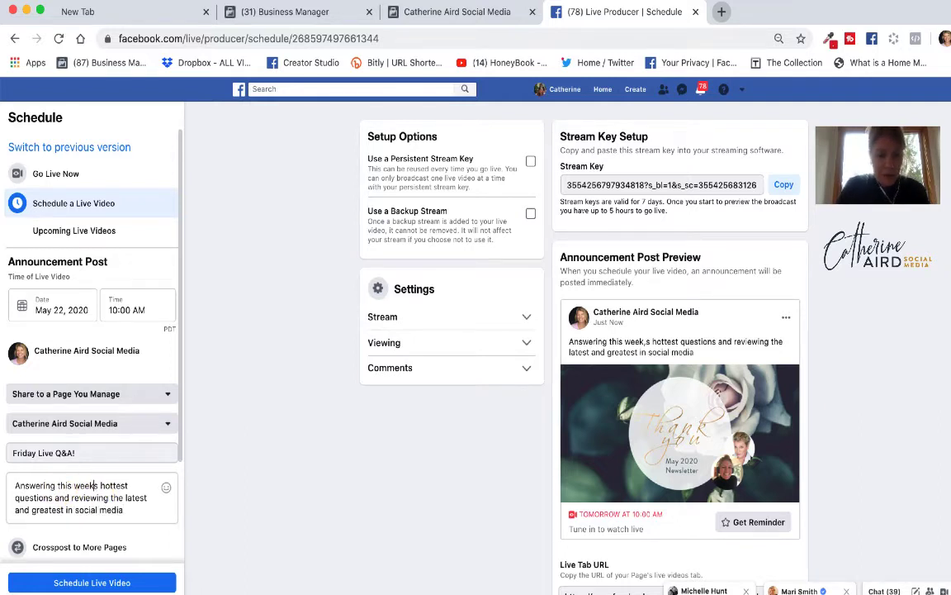
pyautogui.write("'")
# - Use "Friday Live Q&A Instagram Post.jpg" from the Desktop as the announcement image
pyautogui.scroll(-3, 96, 549)
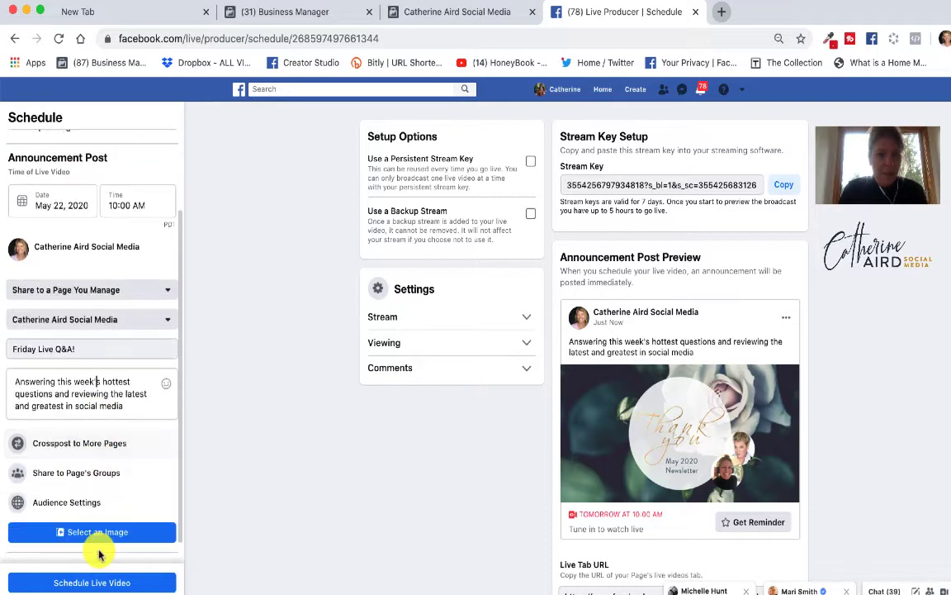
pyautogui.click(102, 502)
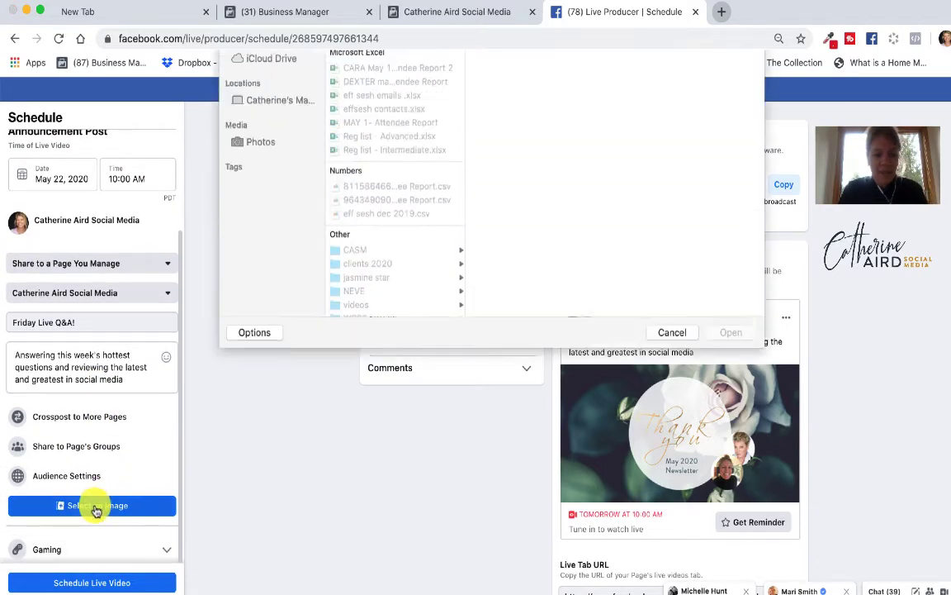
pyautogui.scroll(-5, 372, 302)
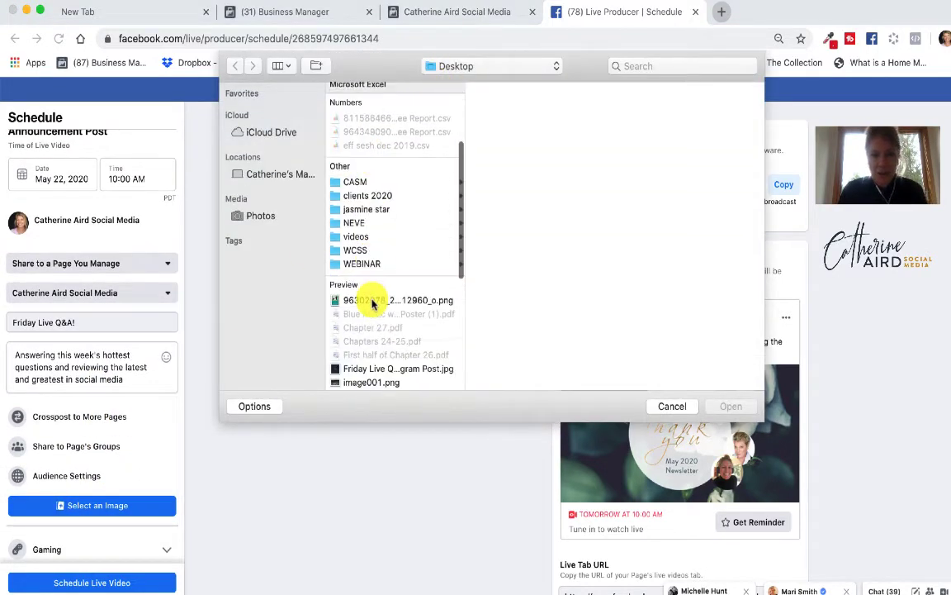
pyautogui.click(372, 300)
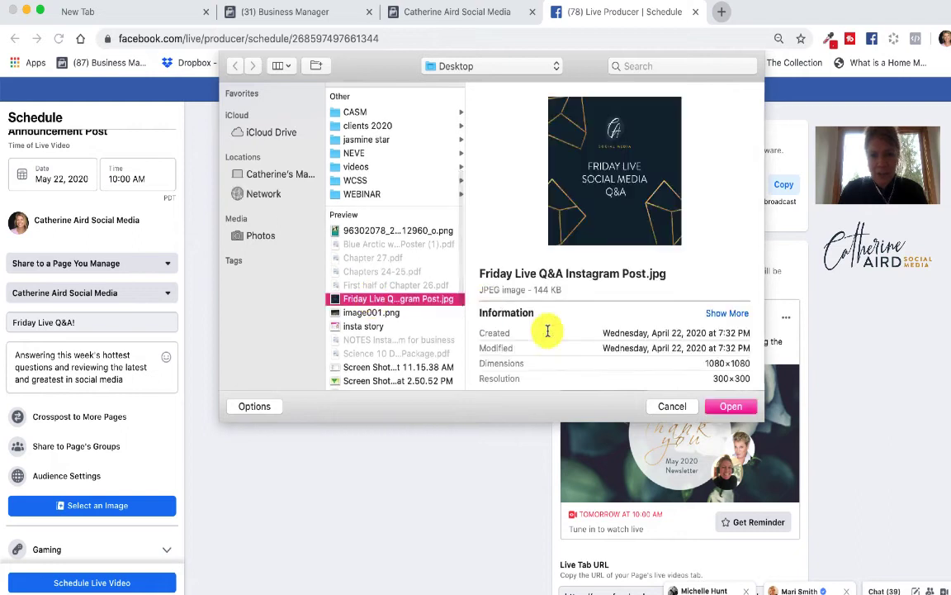
pyautogui.click(729, 406)
# - Review the announcement post preview, the live video URLs and the guide notes for the scheduled broadcast
pyautogui.scroll(-1, 106, 503)
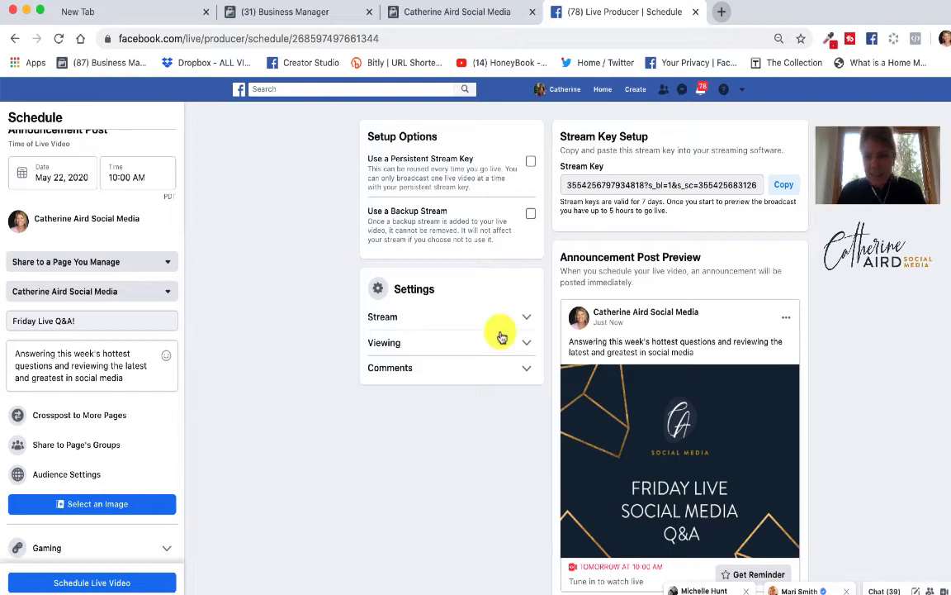
pyautogui.scroll(1, 733, 253)
pyautogui.scroll(-3, 733, 253)
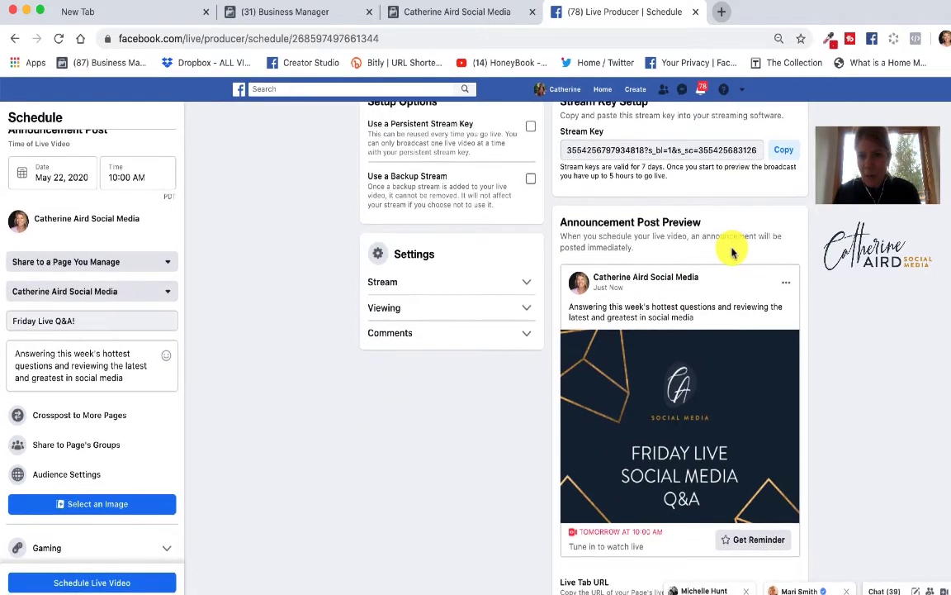
pyautogui.scroll(3, 733, 254)
pyautogui.scroll(-2, 732, 253)
pyautogui.scroll(-3, 733, 254)
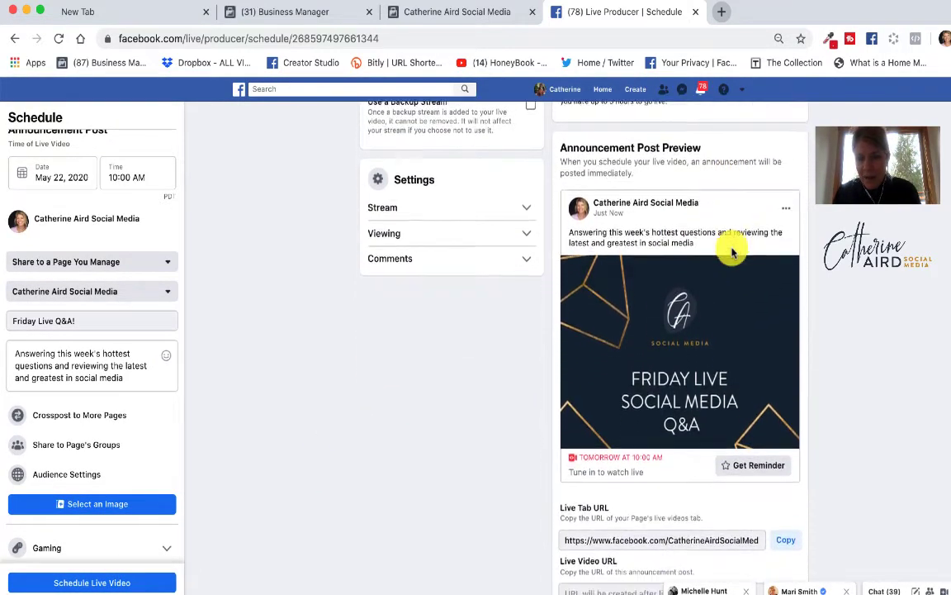
pyautogui.scroll(3, 732, 254)
pyautogui.scroll(-3, 732, 254)
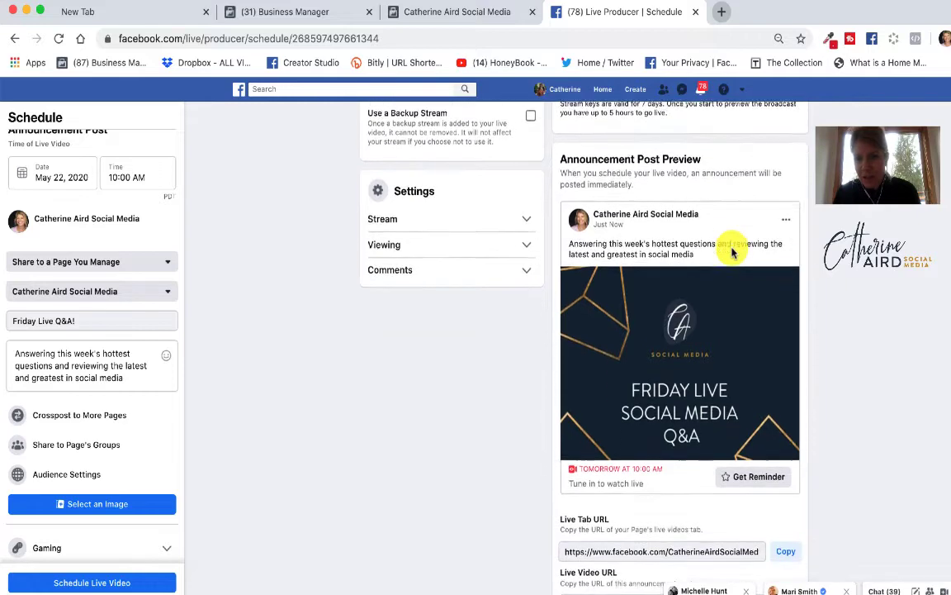
pyautogui.scroll(-3, 733, 253)
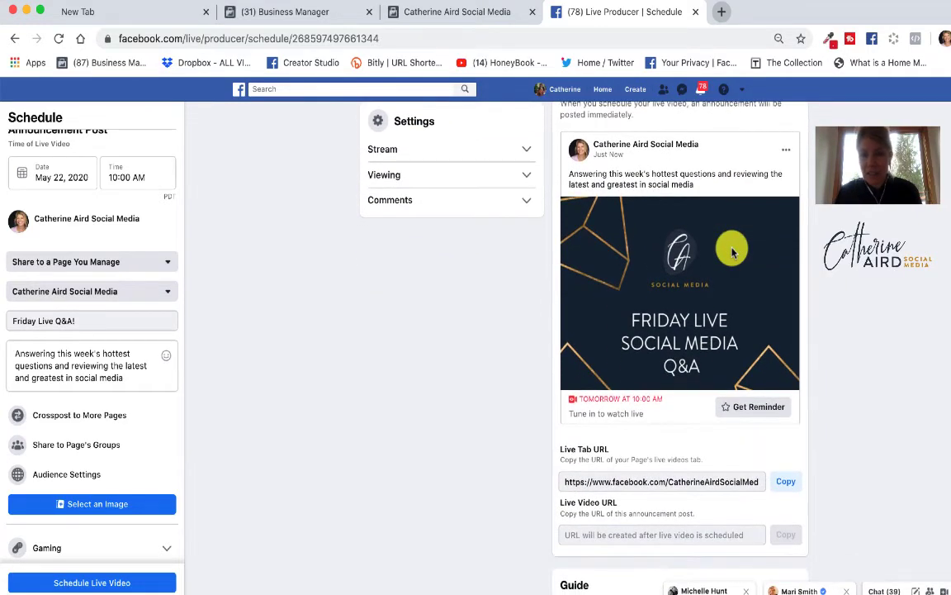
pyautogui.scroll(3, 732, 254)
pyautogui.scroll(1, 732, 253)
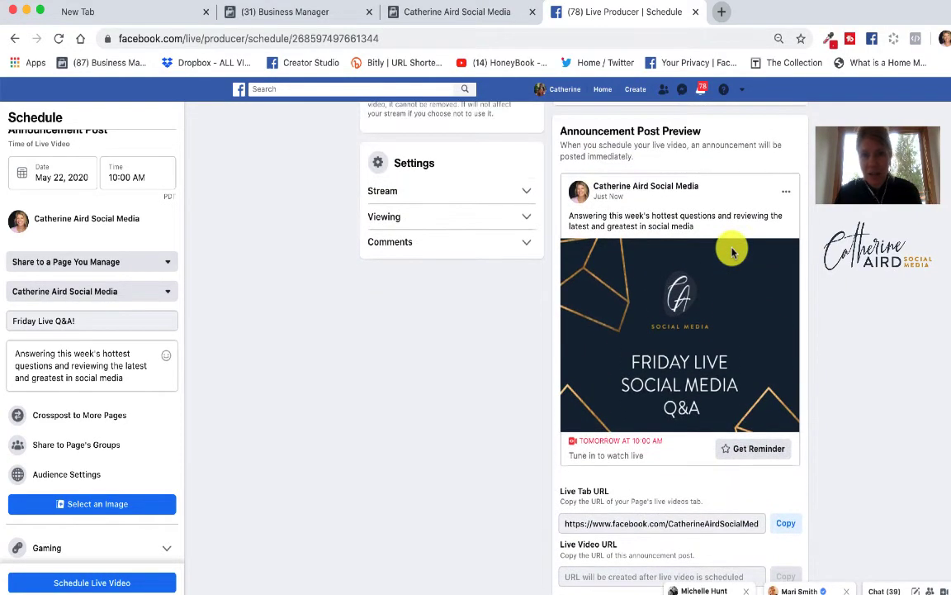
pyautogui.scroll(-4, 733, 254)
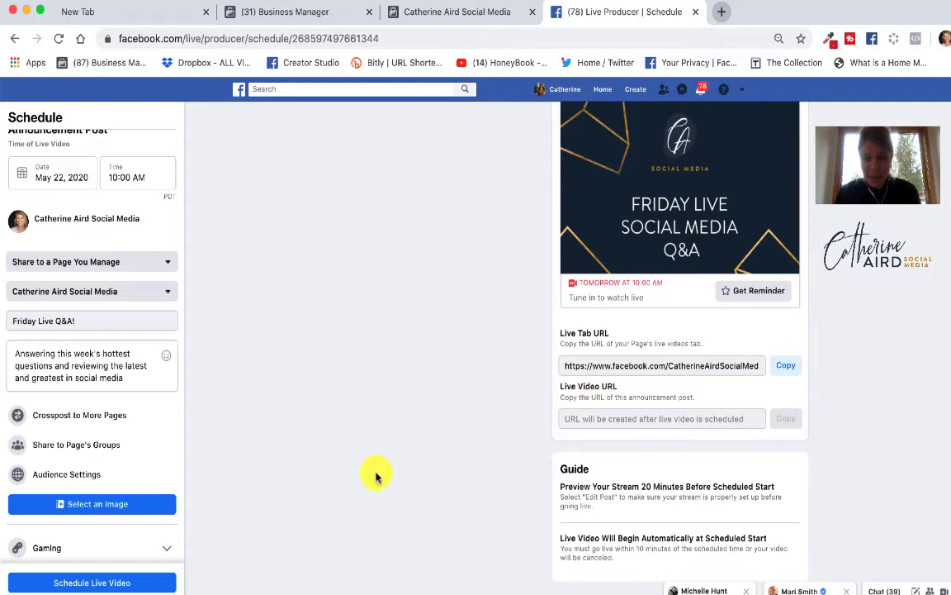
# - Schedule the live video and acknowledge the confirmation
pyautogui.click(101, 583)
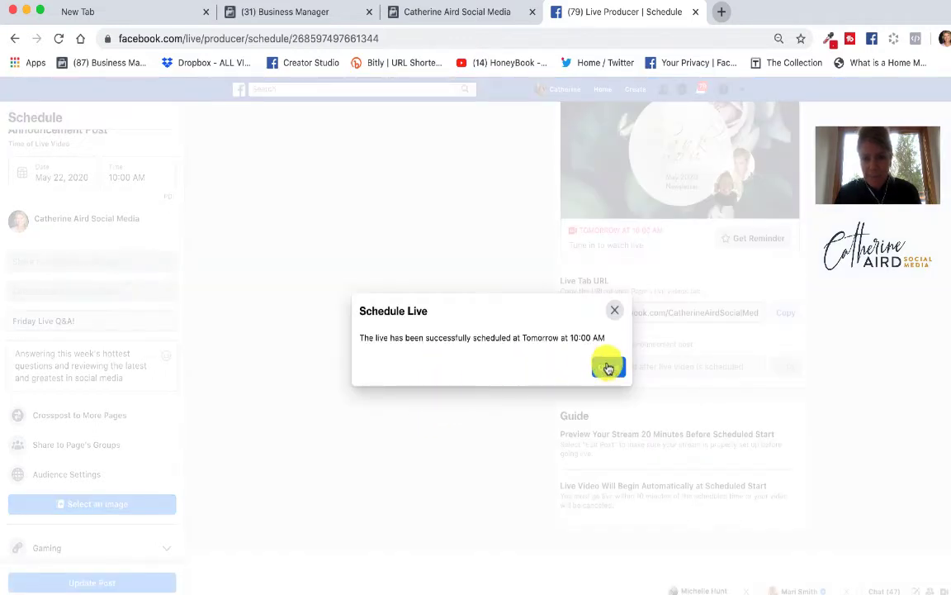
pyautogui.click(608, 370)
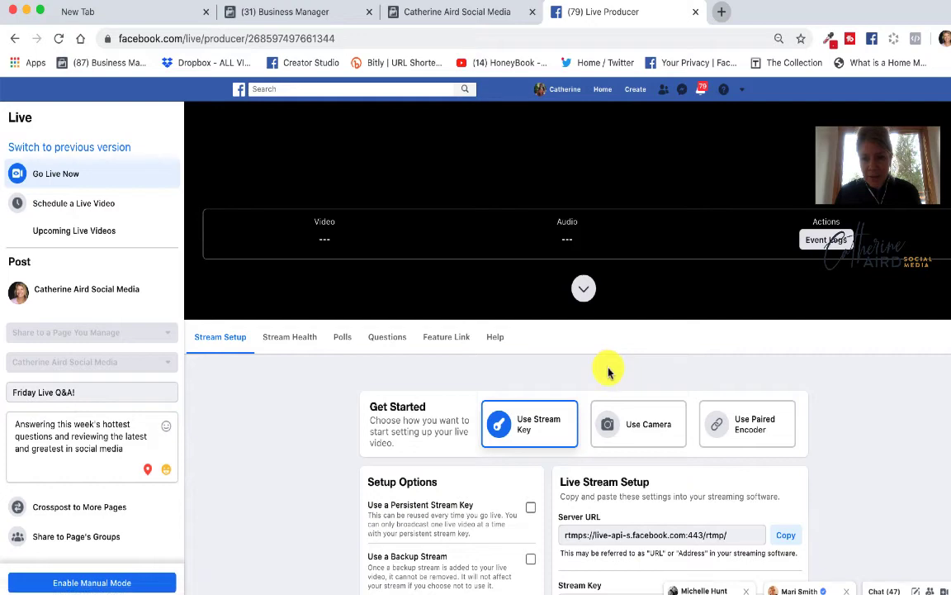
# - Reload the live producer page and copy the Live Video URL of the announcement post
pyautogui.scroll(-5, 648, 493)
pyautogui.scroll(-1, 649, 489)
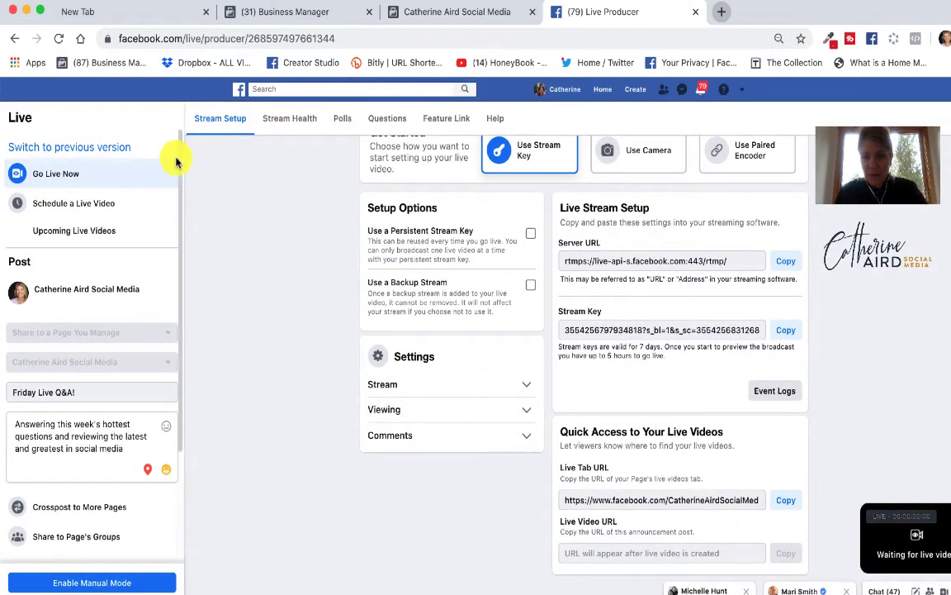
pyautogui.click(60, 40)
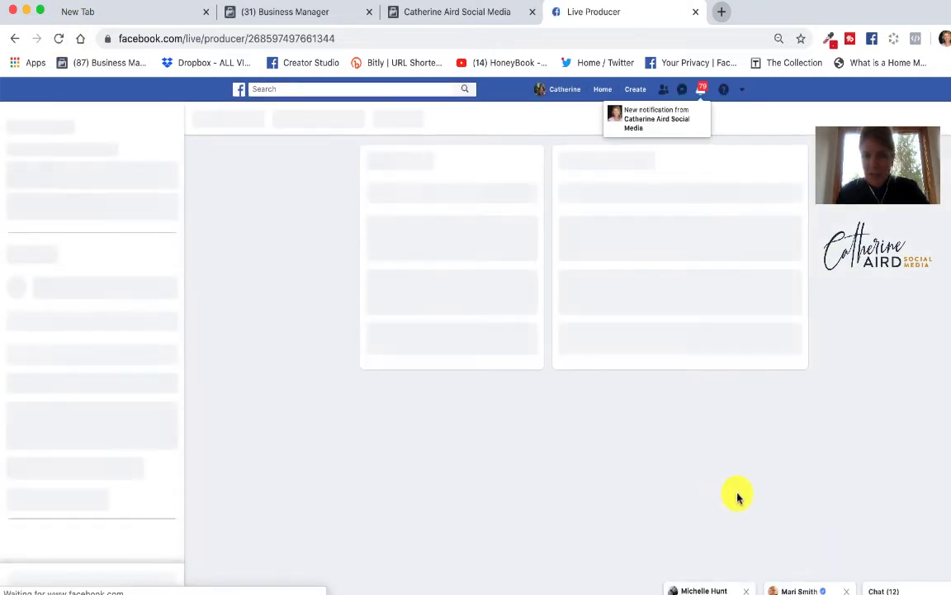
pyautogui.scroll(-5, 764, 353)
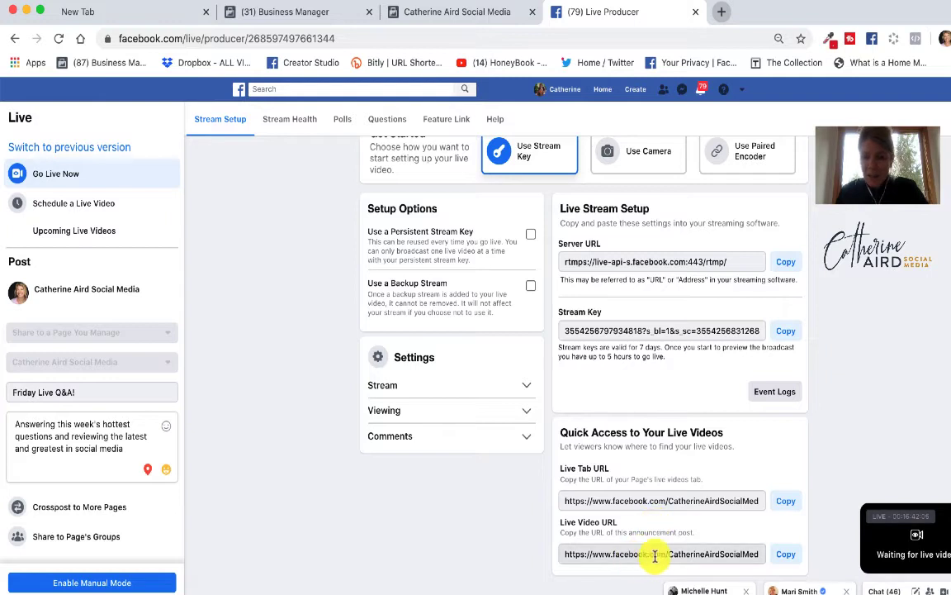
pyautogui.click(787, 558)
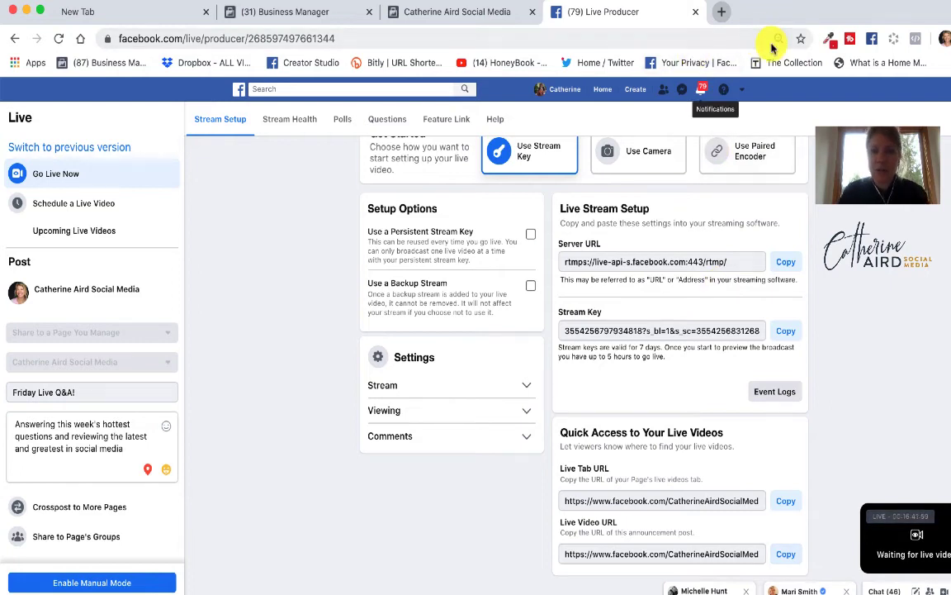
# - Open the copied Live Video URL in a new browser tab to view the announcement post
pyautogui.click(719, 15)
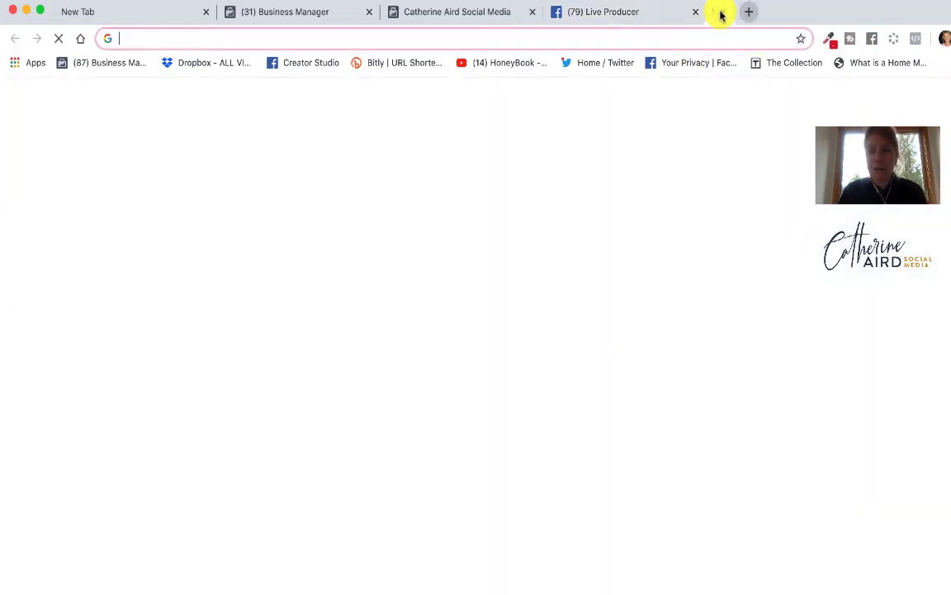
pyautogui.click(201, 43)
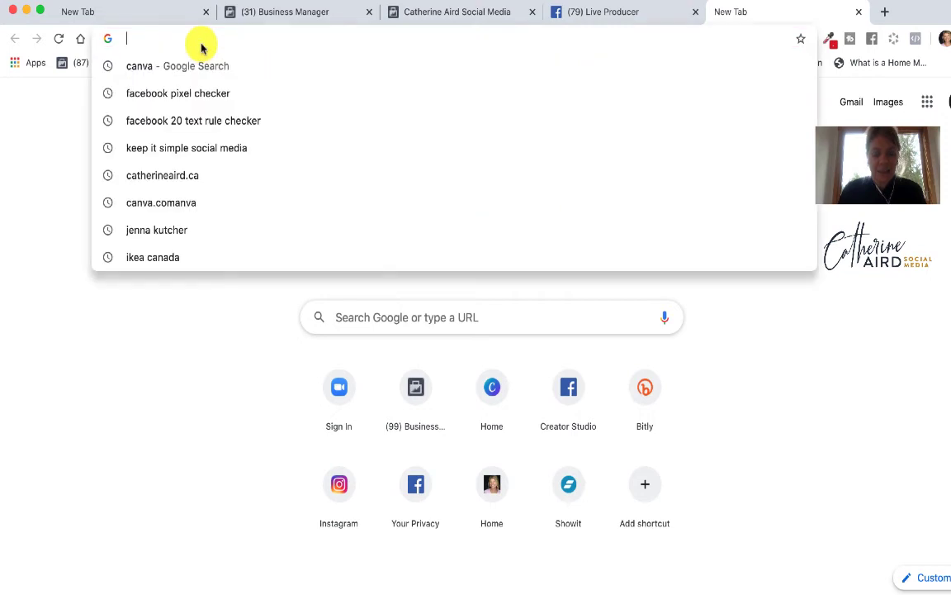
pyautogui.press('super+v')
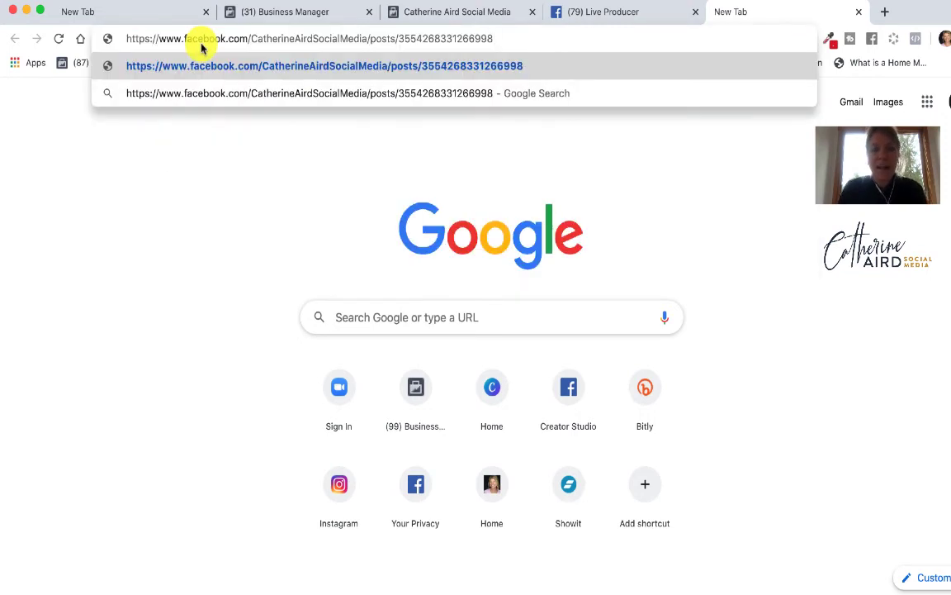
pyautogui.press('Return')
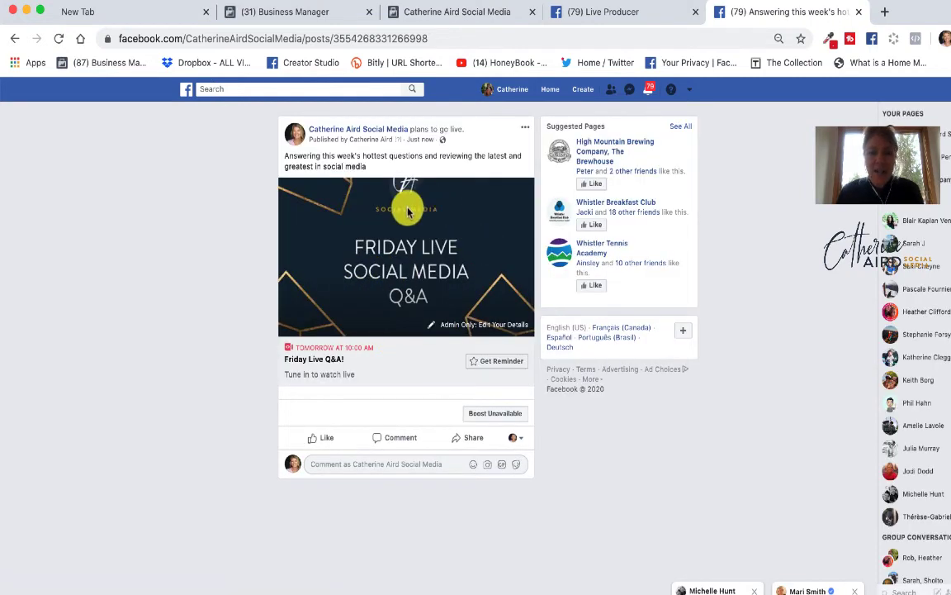
# - Copy the Live Tab URL, open it in a new browser tab and look over the page's upcoming and past live videos
pyautogui.click(615, 13)
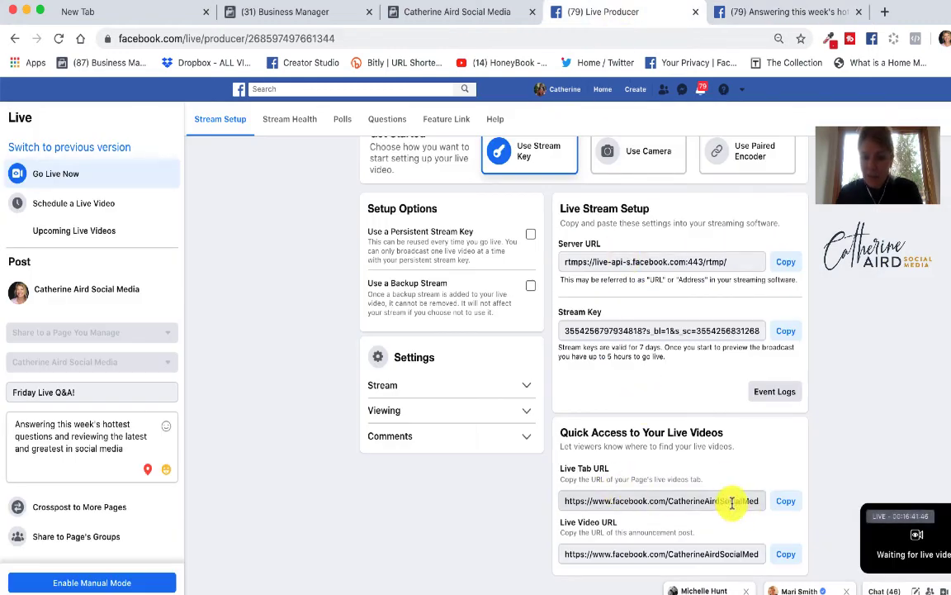
pyautogui.click(786, 501)
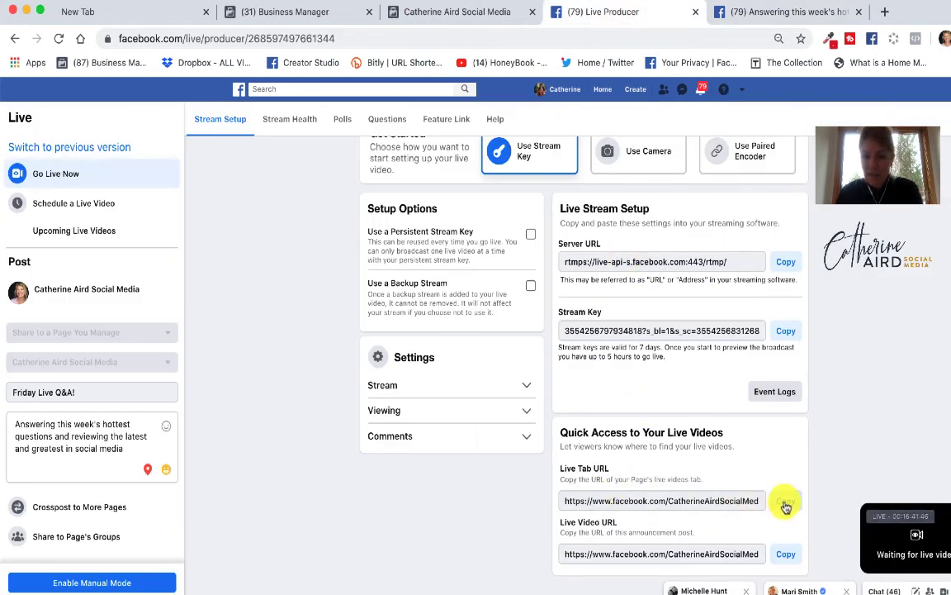
pyautogui.click(884, 12)
pyautogui.click(488, 38)
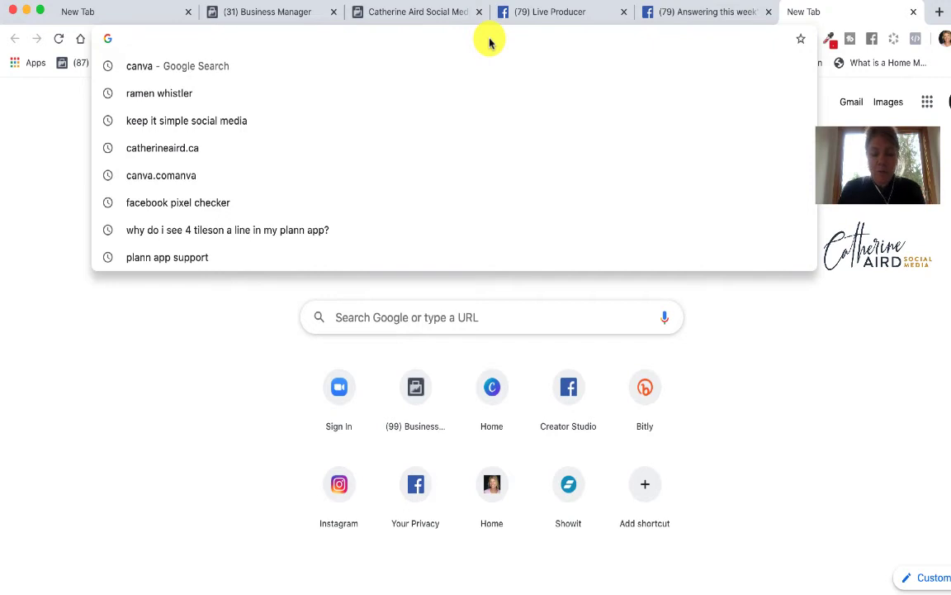
pyautogui.press('super+v')
pyautogui.press('Return')
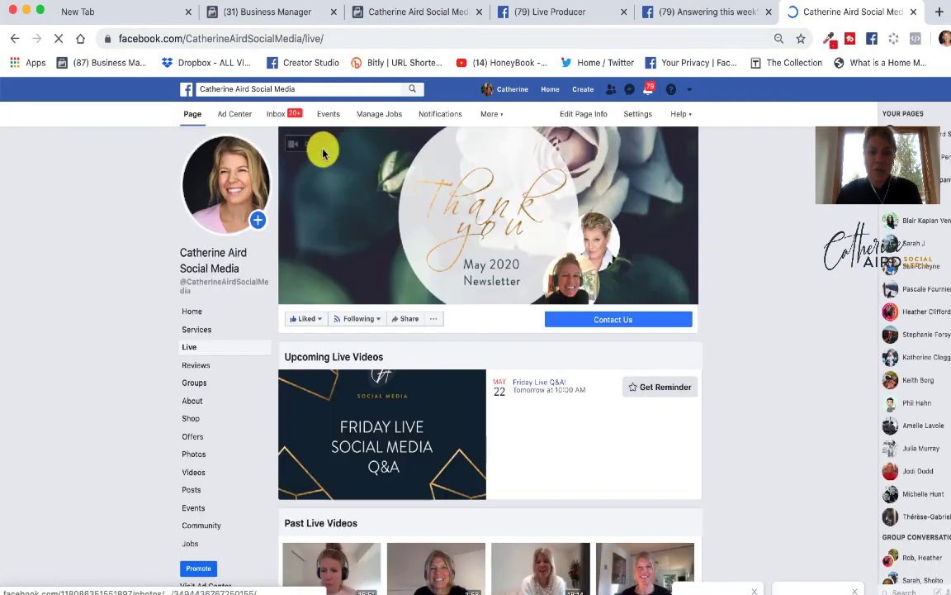
pyautogui.scroll(-3, 780, 453)
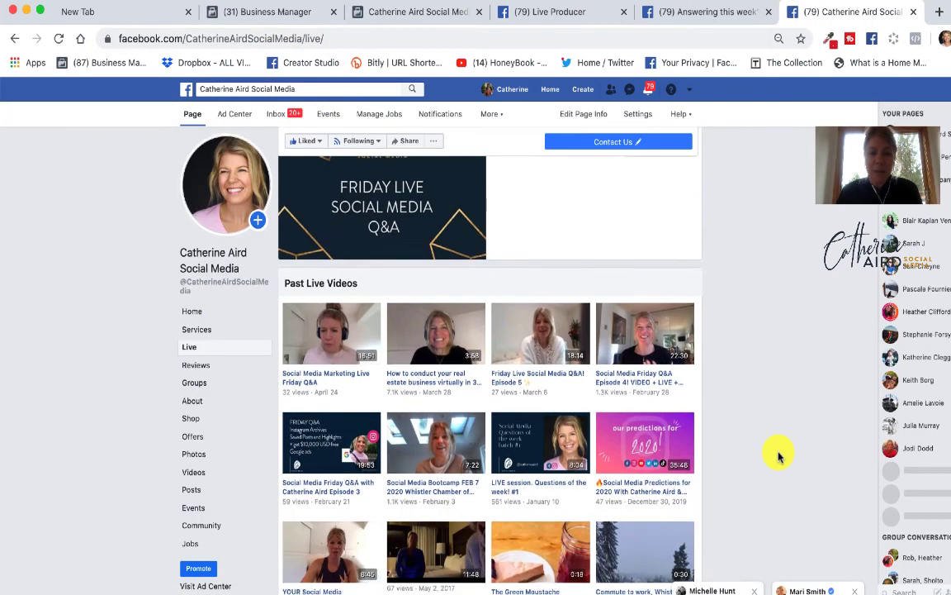
pyautogui.scroll(-1, 780, 452)
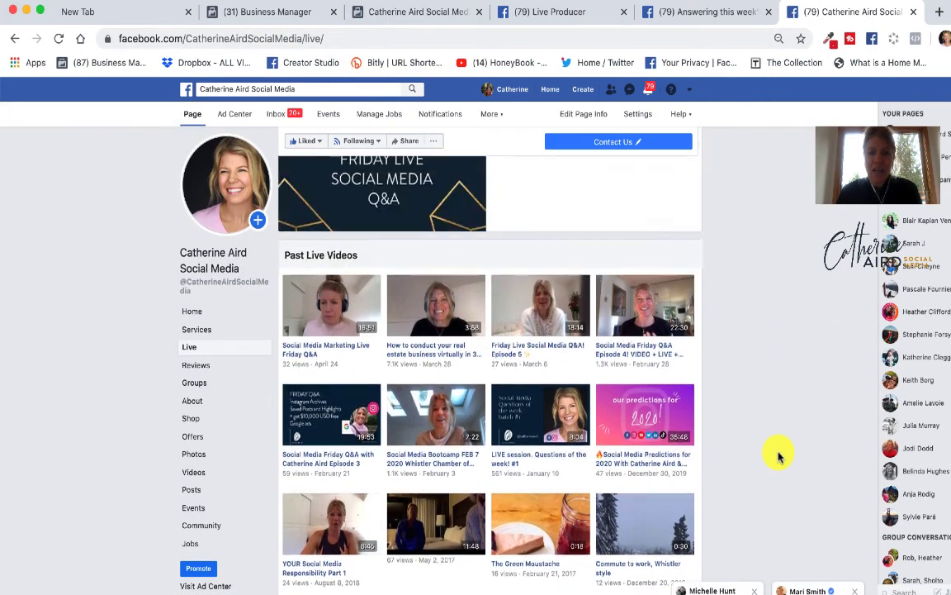
pyautogui.scroll(3, 776, 451)
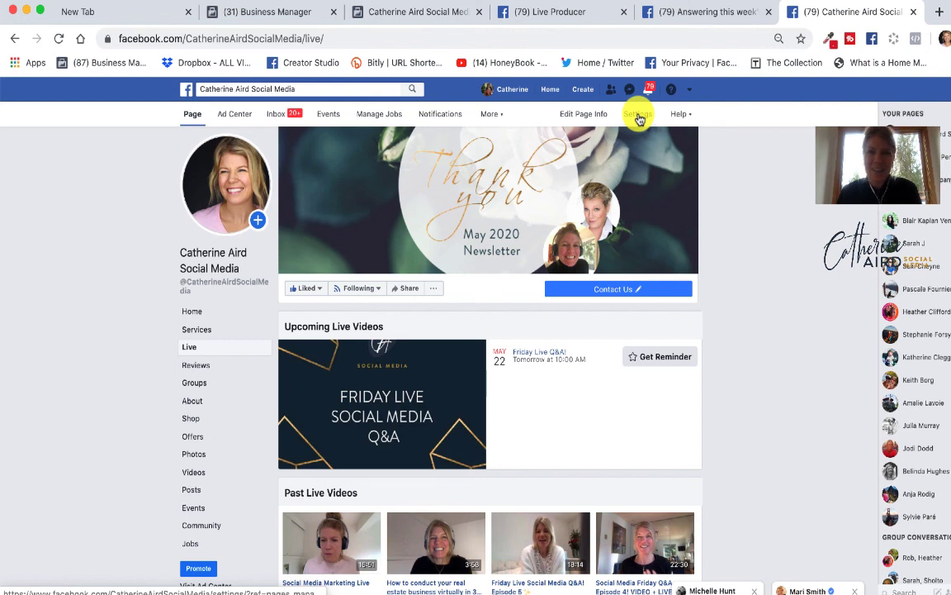
pyautogui.click(599, 0)
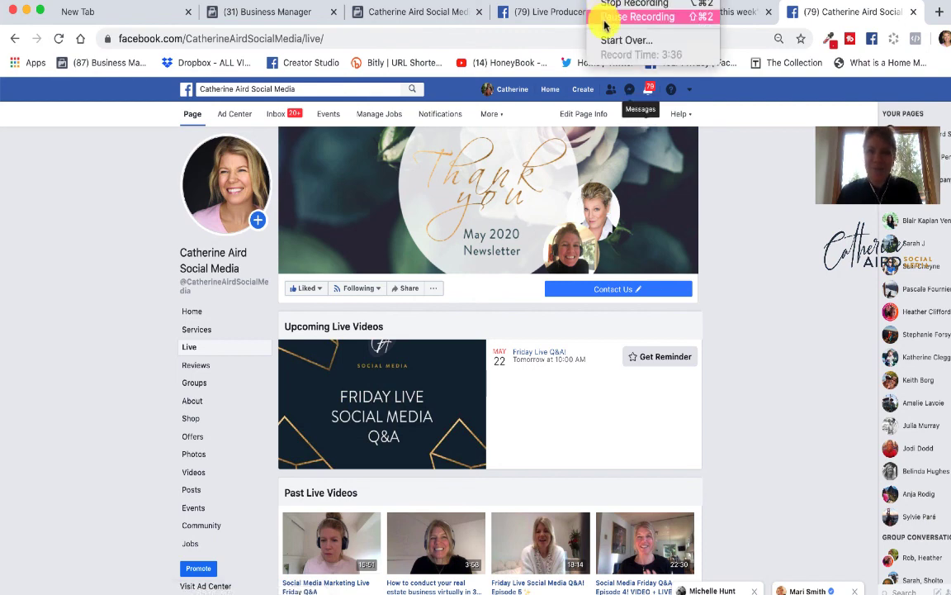